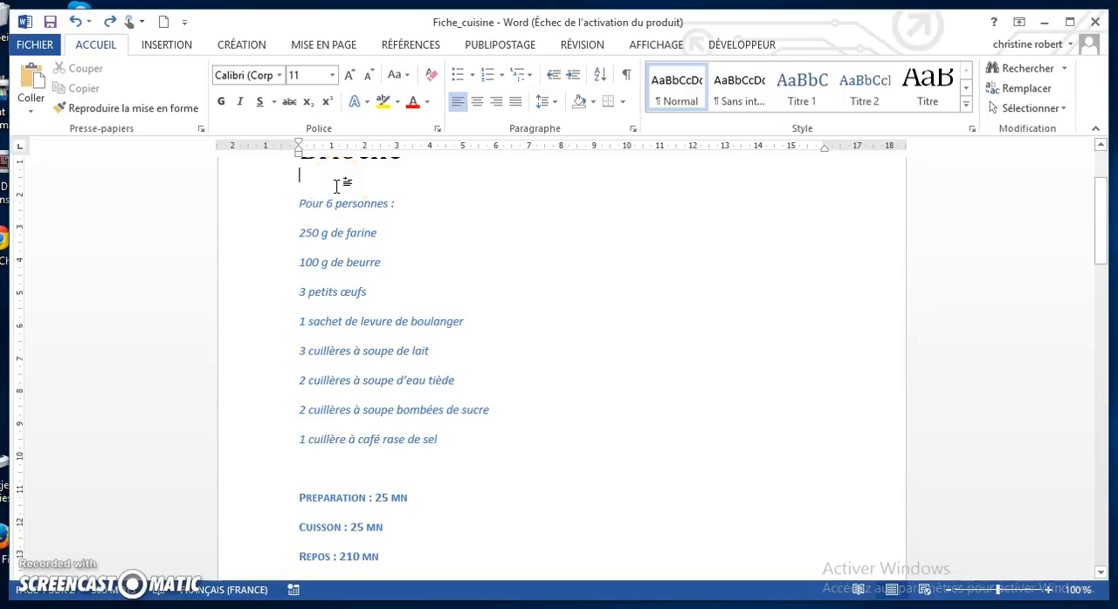
Add two empty lines between the Brioche title and "Pour 6 personnes :" and place the cursor on the middle blank line
key("Return")
key("Return")
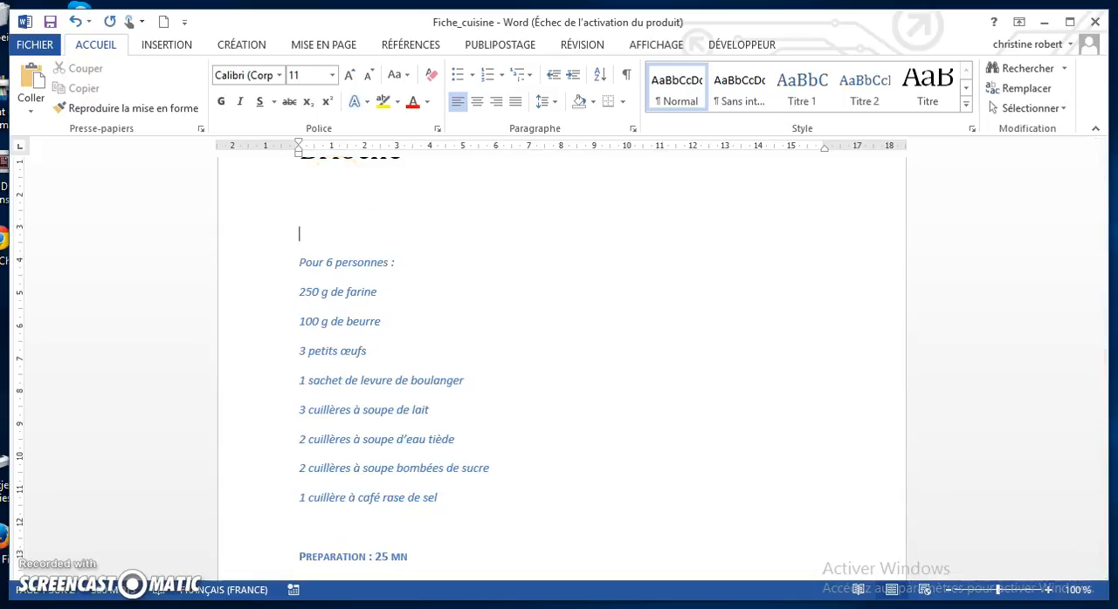
left_click(323, 201)
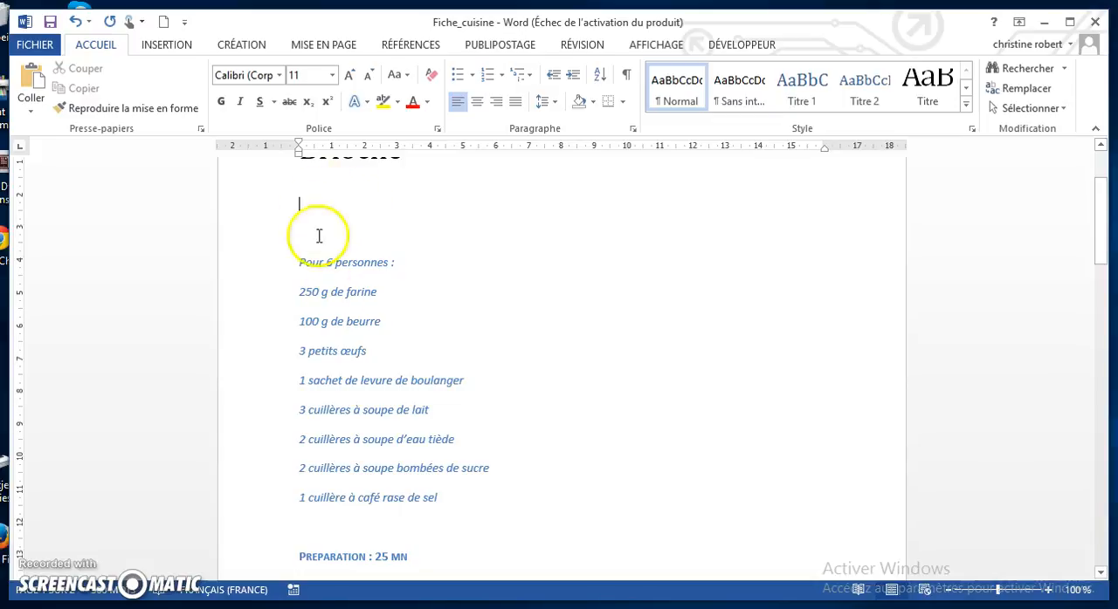
Insert a SmartArt graphic from the Liste category with the "Liste verticale avec cercles" layout at the cursor
left_click(167, 44)
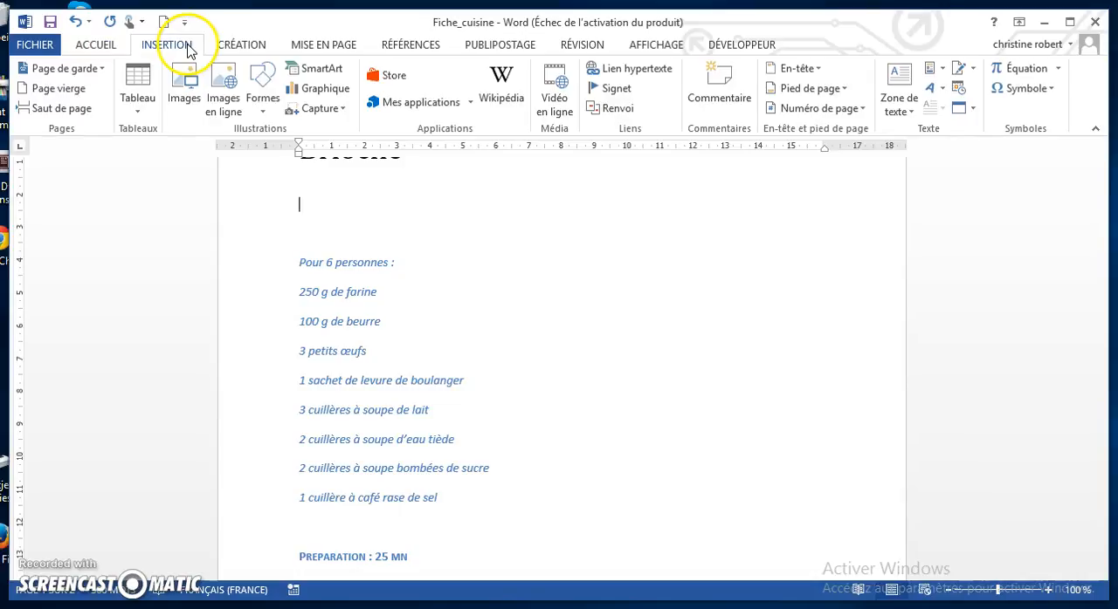
left_click(337, 77)
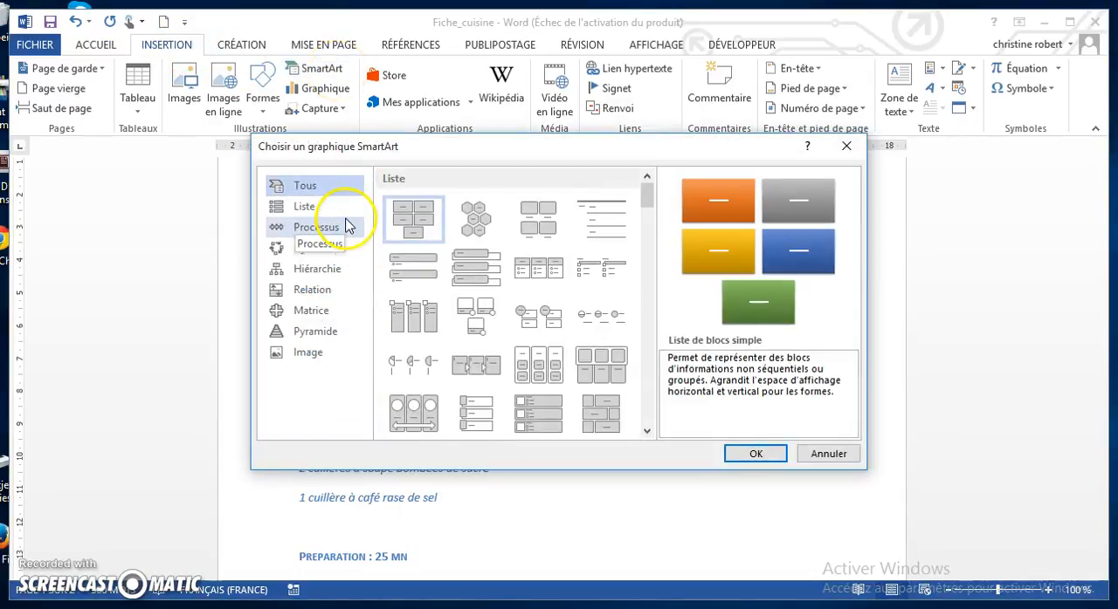
left_click(317, 209)
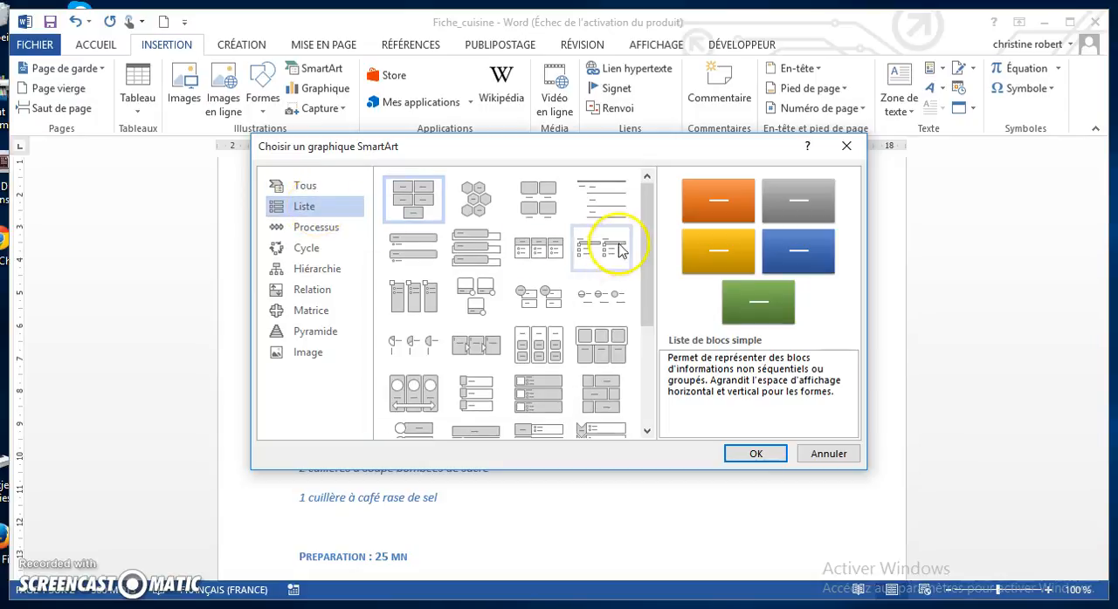
left_click_drag(646, 229, 644, 312)
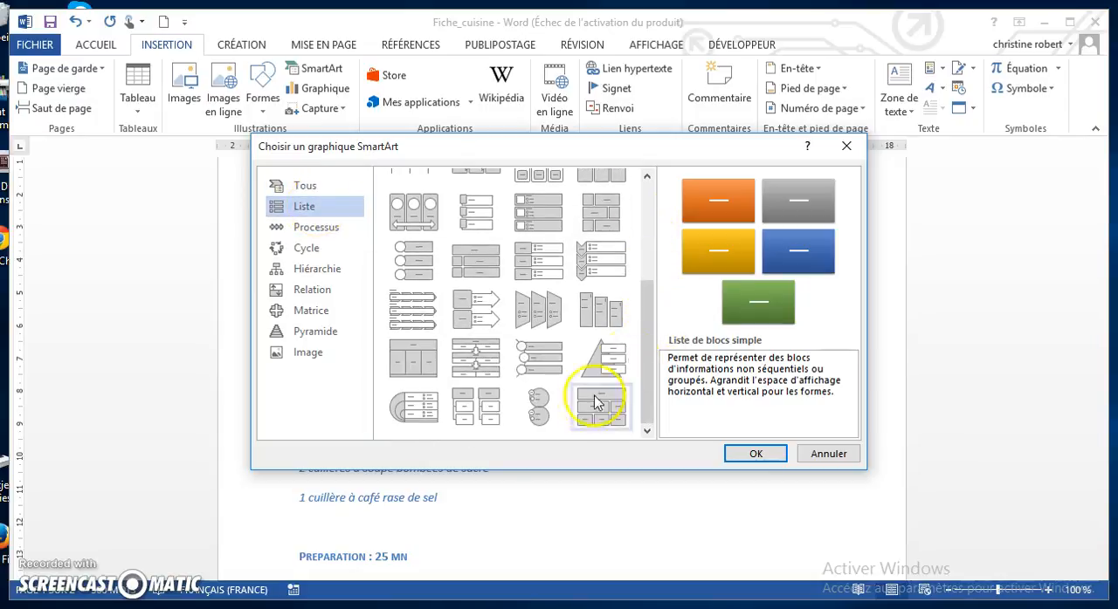
left_click(537, 409)
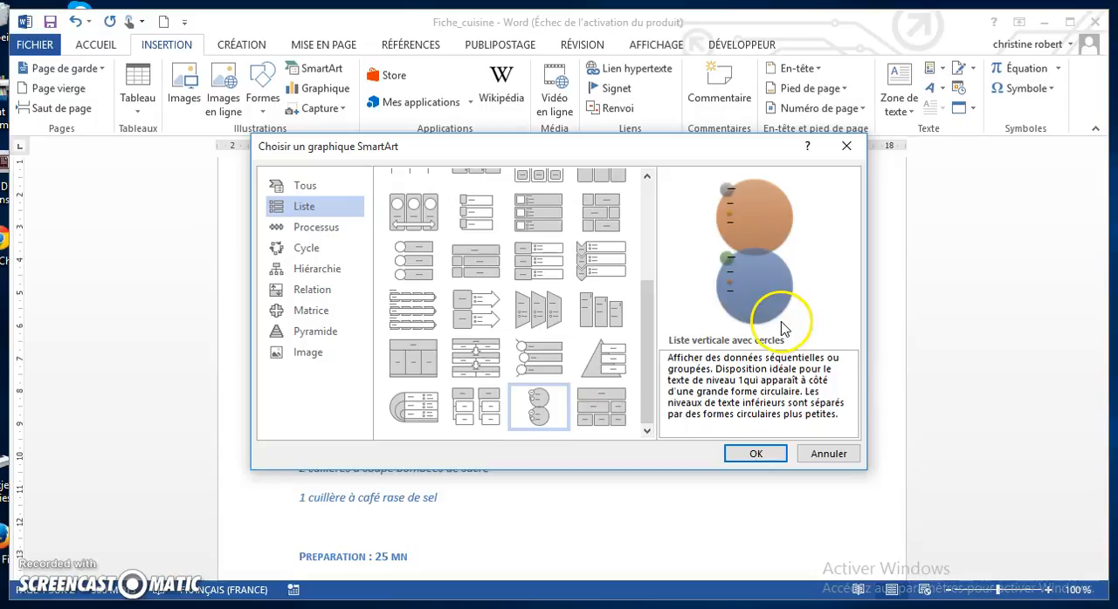
left_click(756, 455)
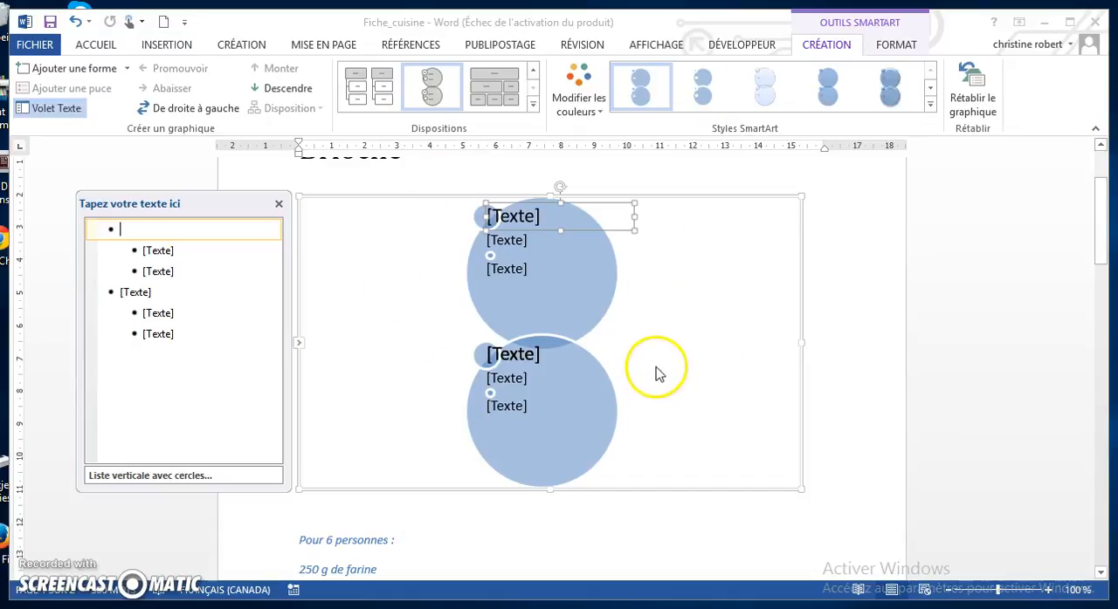
Close the SmartArt graphic's text pane and show it again
left_click(299, 346)
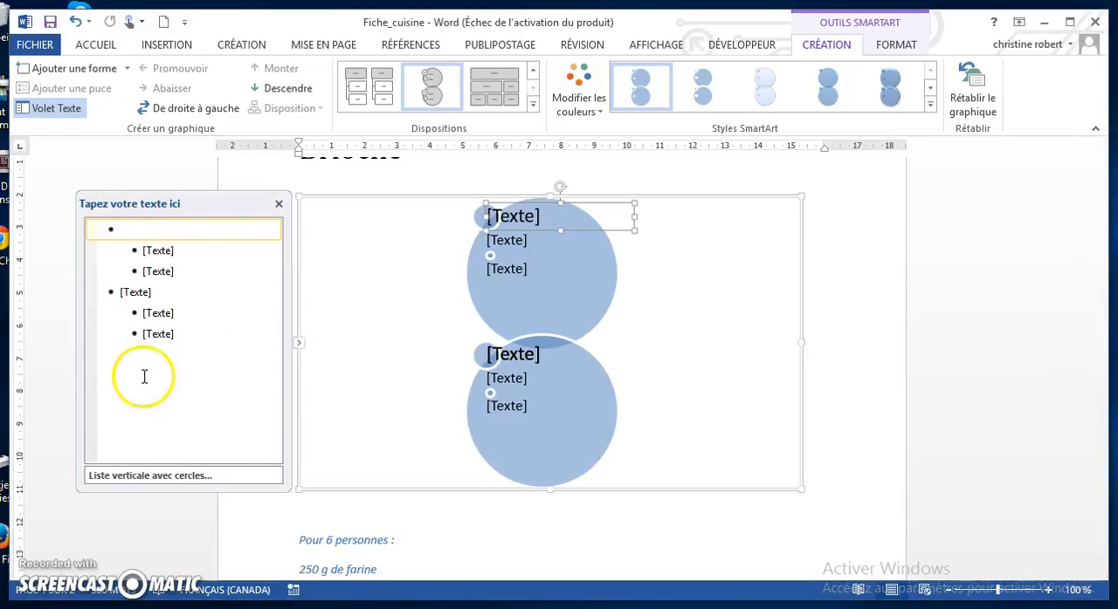
scroll(412, 476, "down", 1)
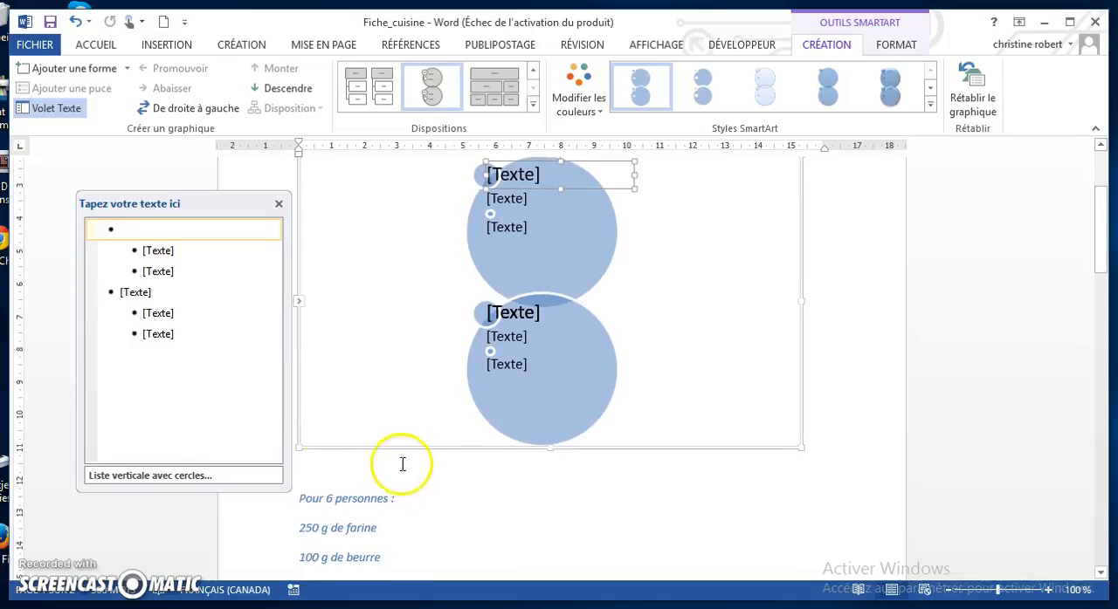
left_click(278, 205)
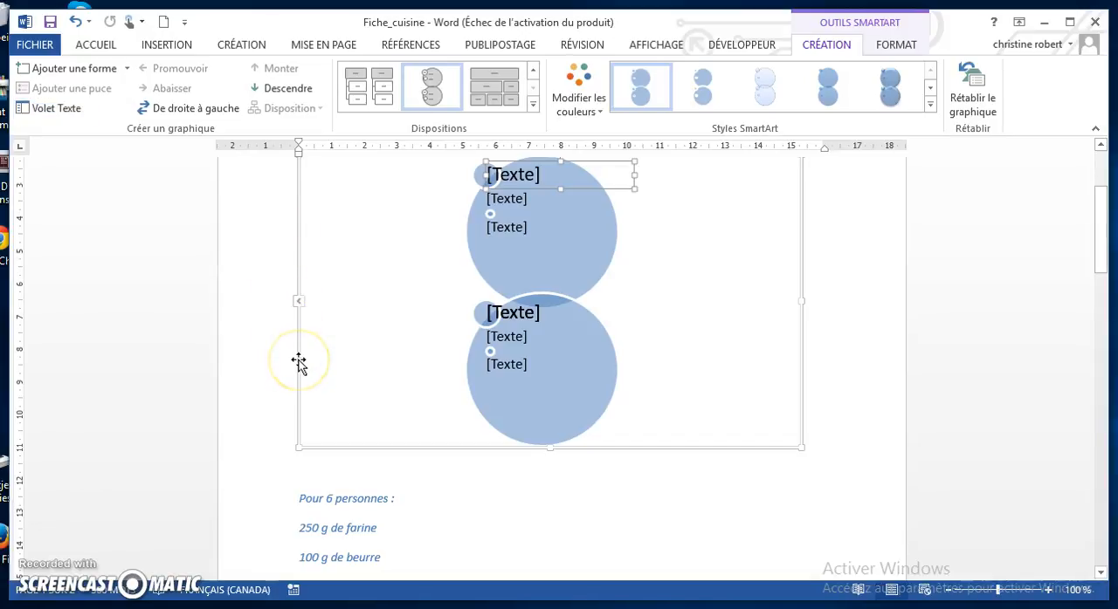
left_click(300, 307)
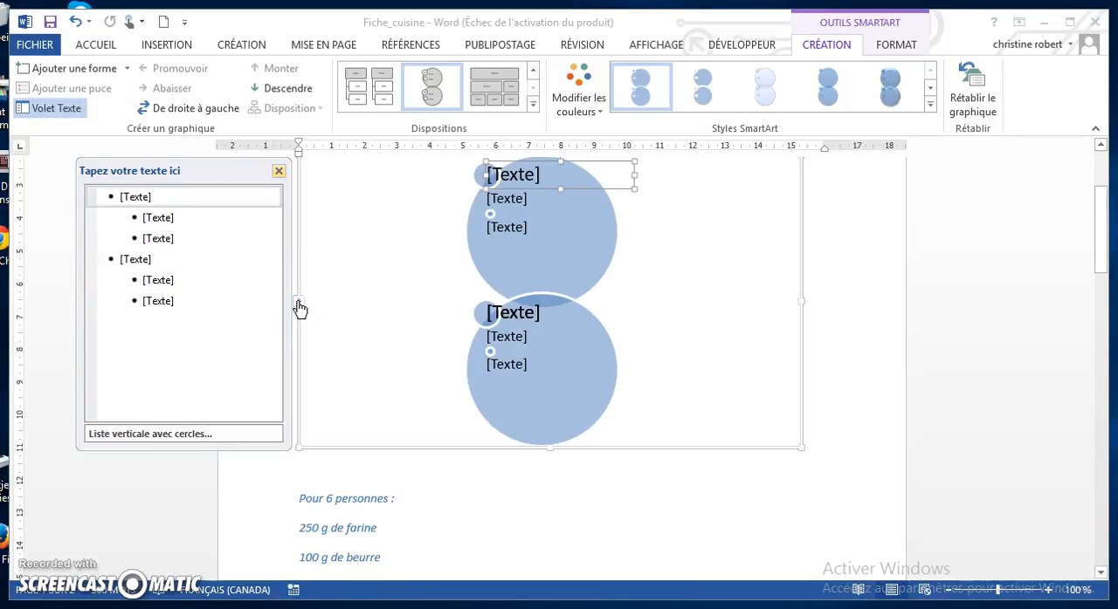
Move the line "Pour 6 personnes :" from the document into the SmartArt's first main bullet, keeping the source formatting
left_click(402, 494)
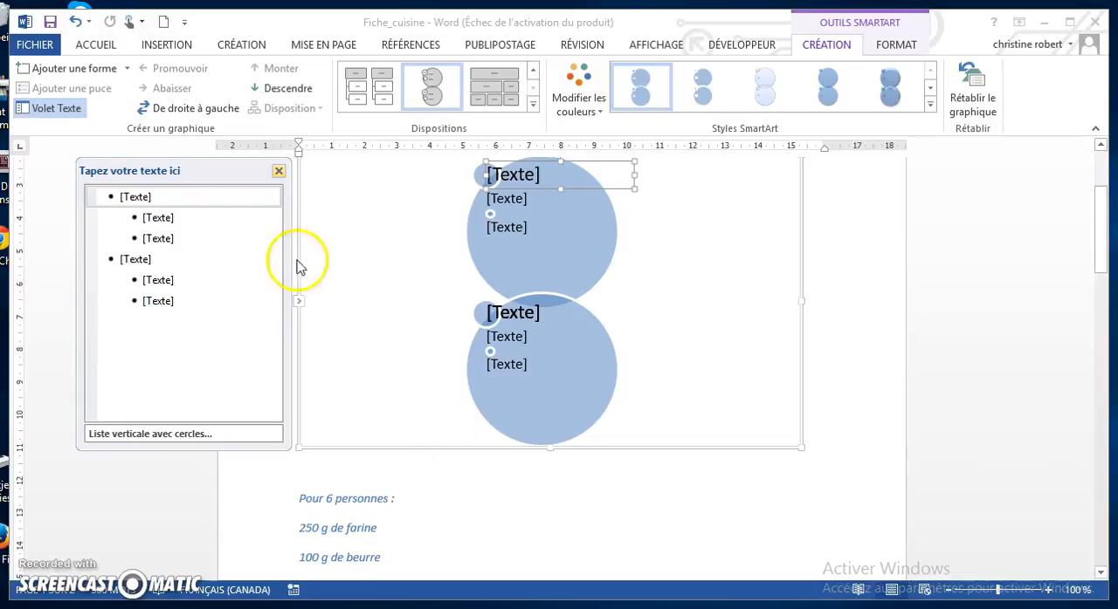
left_click(389, 499)
left_click_drag(402, 498, 310, 499)
key("ctrl+c")
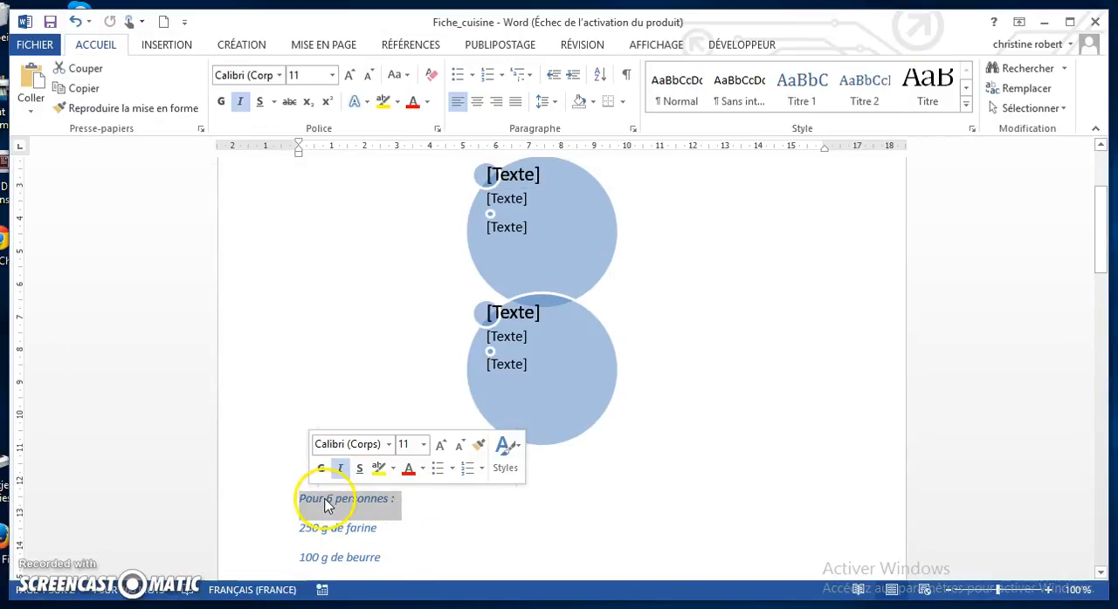
right_click(336, 504)
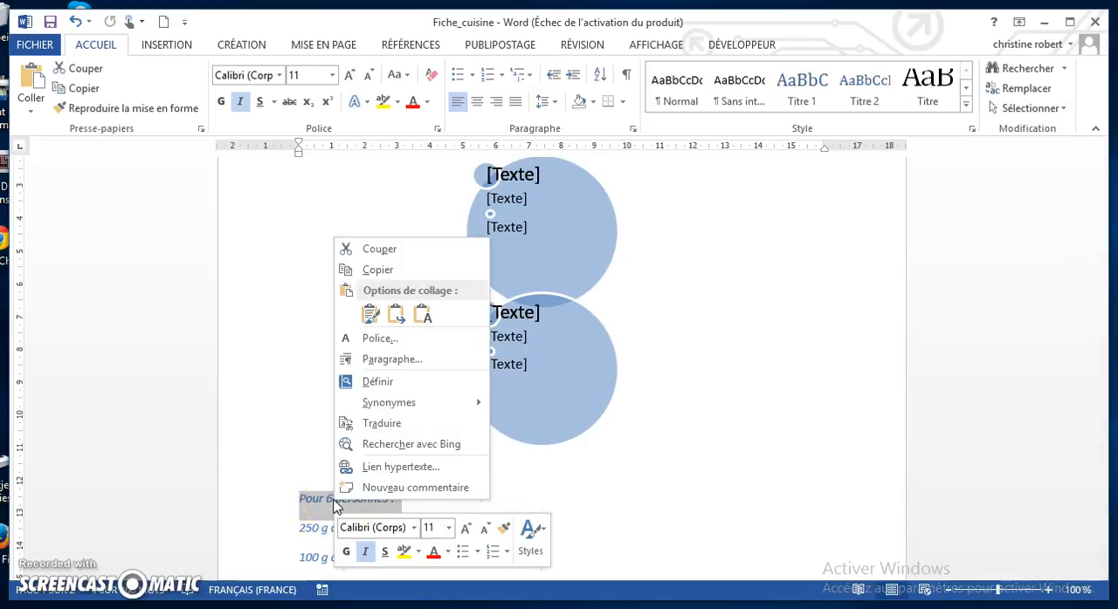
left_click(393, 248)
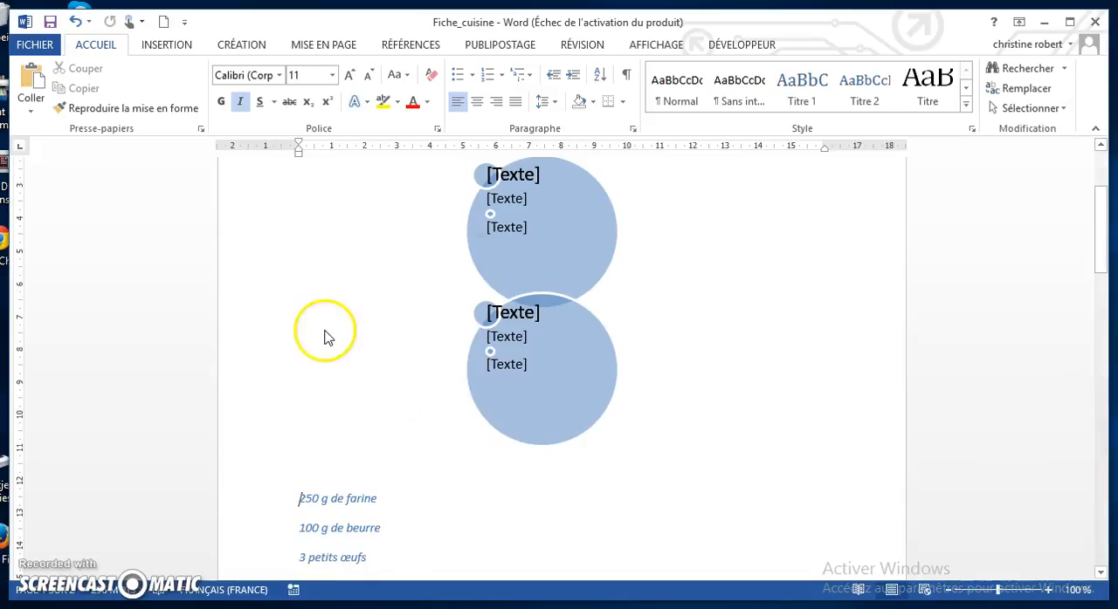
left_click(526, 264)
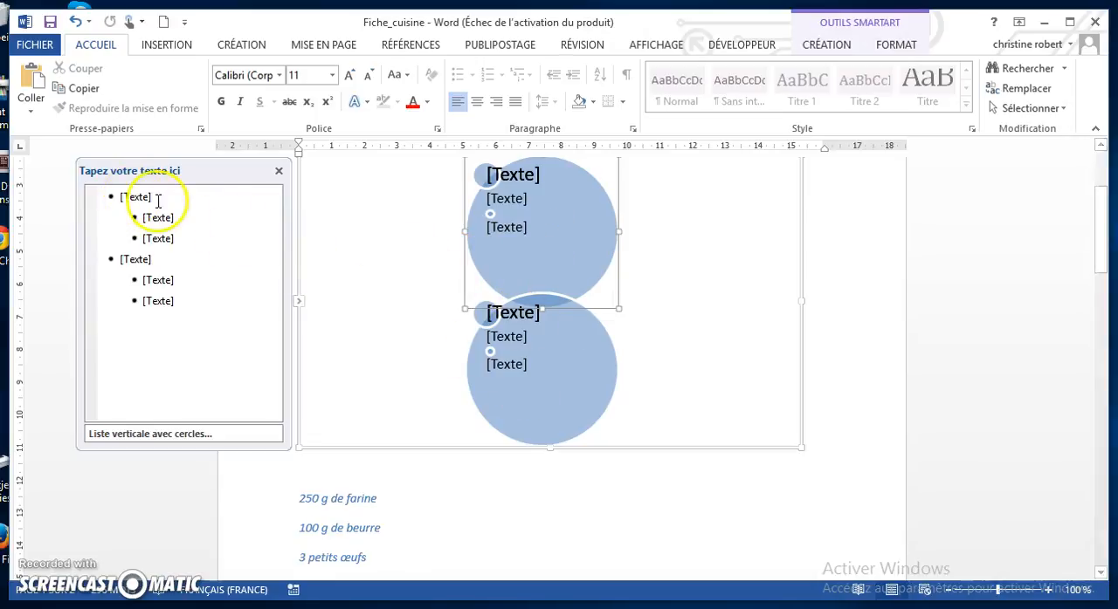
left_click(135, 198)
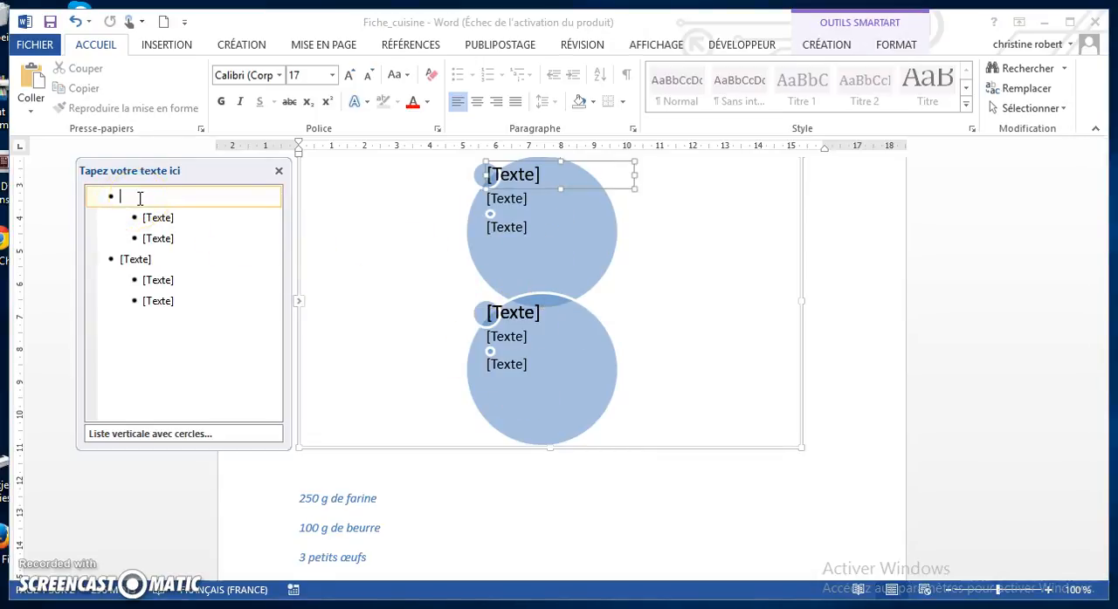
right_click(143, 198)
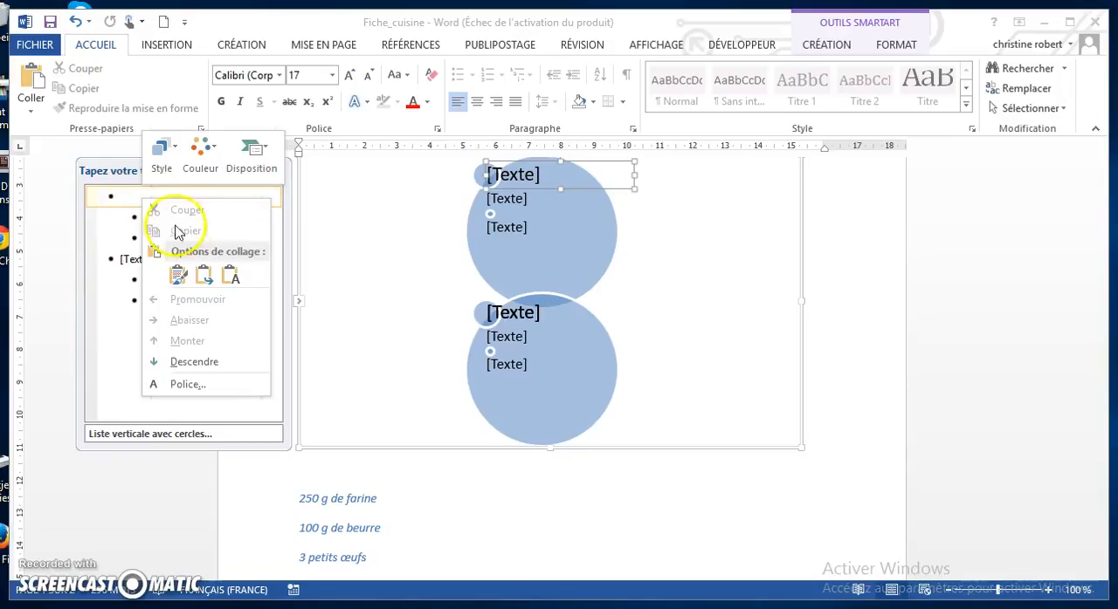
left_click(178, 276)
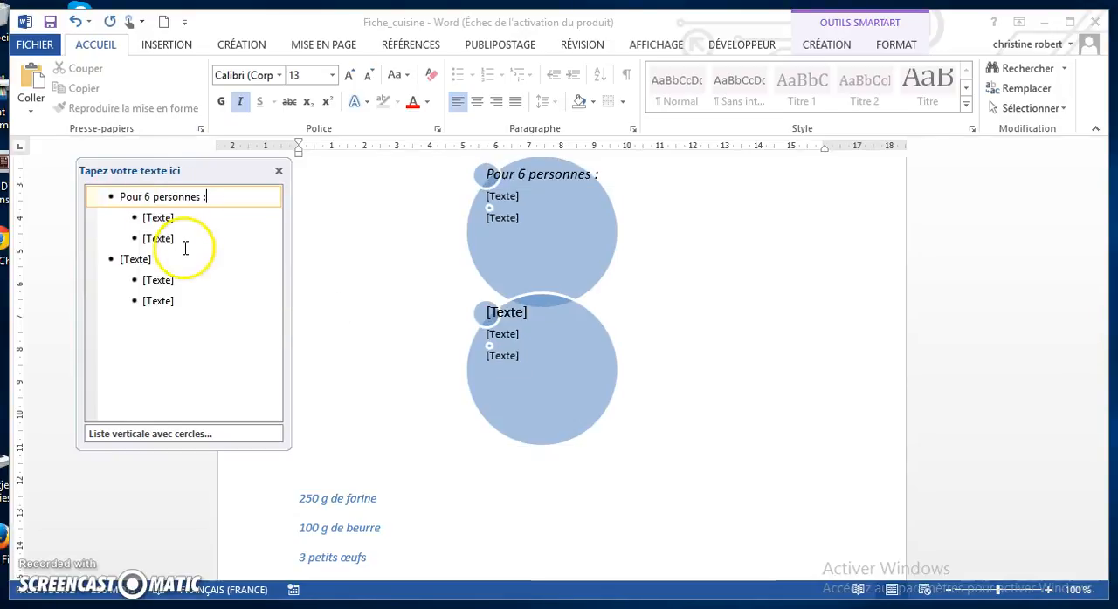
Move the line "250 g de farine" from the document into the first sub-bullet under "Pour 6 personnes :"
left_click(160, 219)
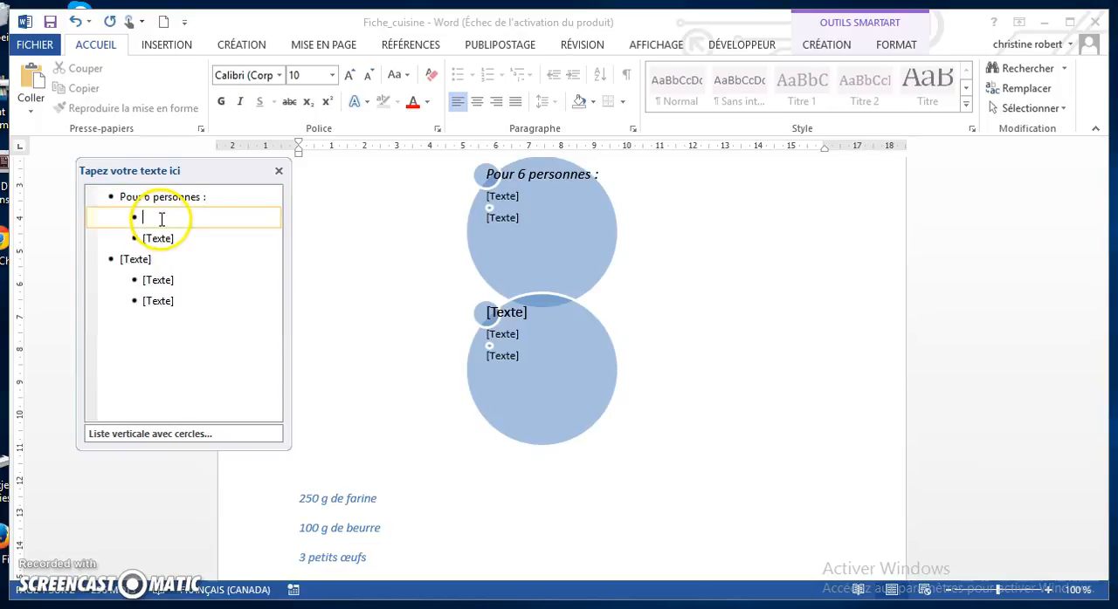
left_click(377, 497)
left_click_drag(379, 498, 304, 501)
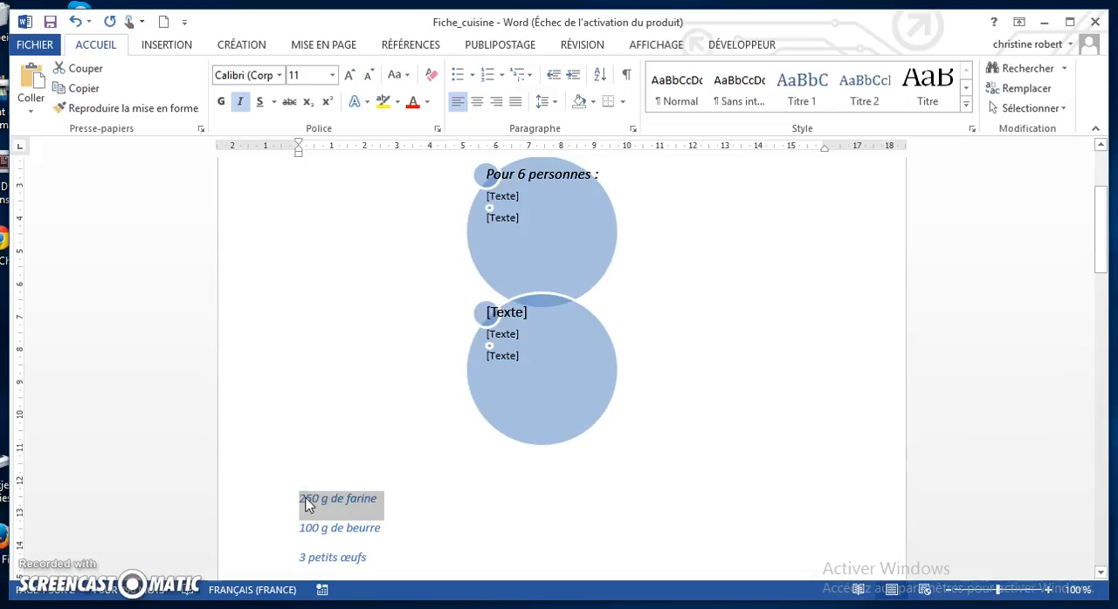
key("ctrl+x")
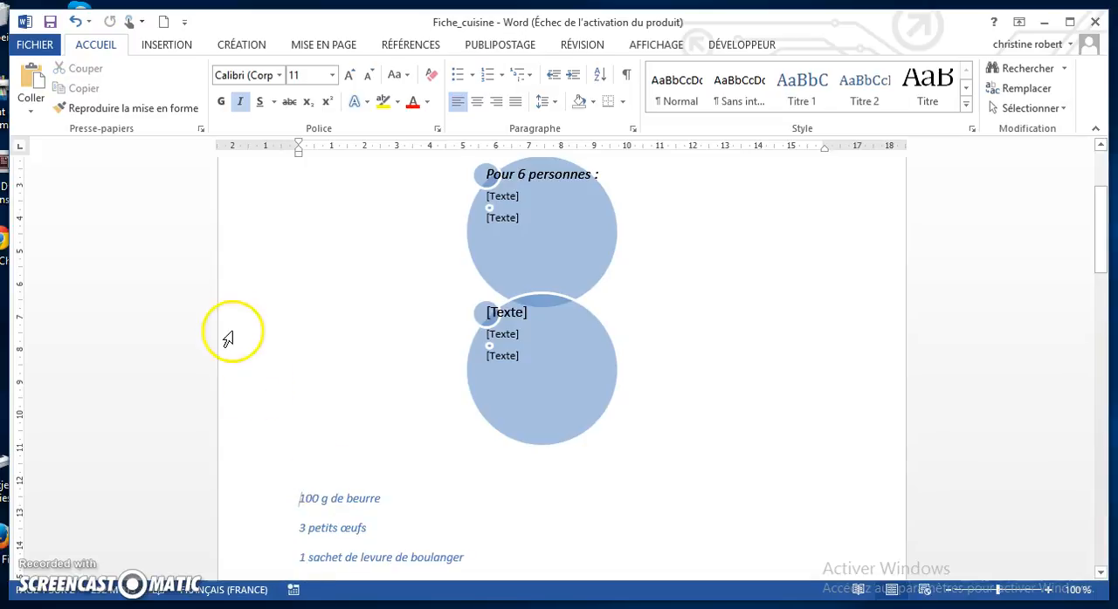
left_click(503, 270)
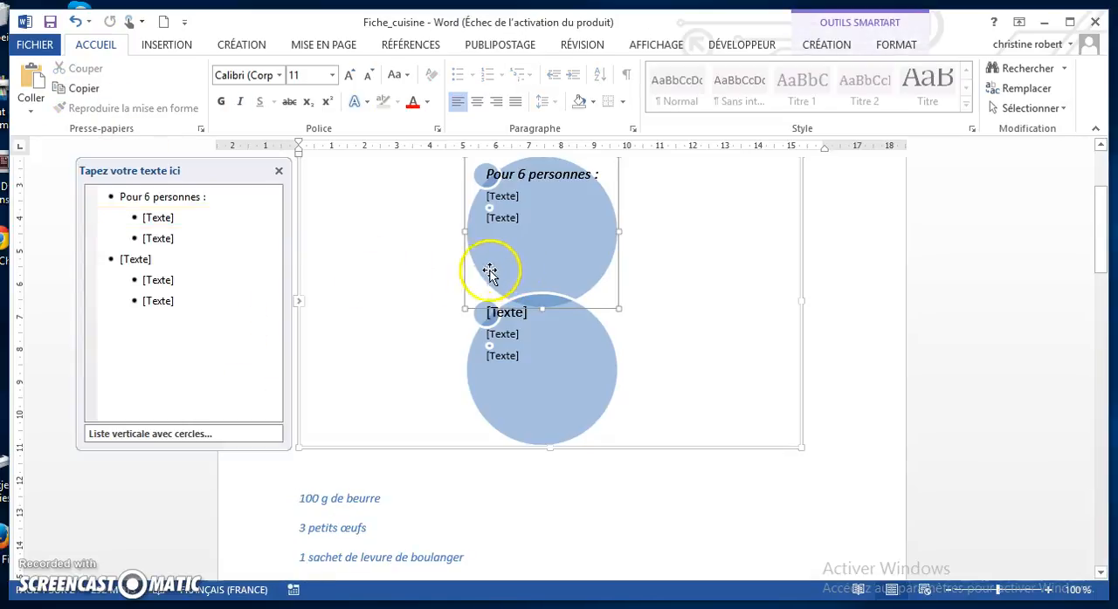
left_click(157, 217)
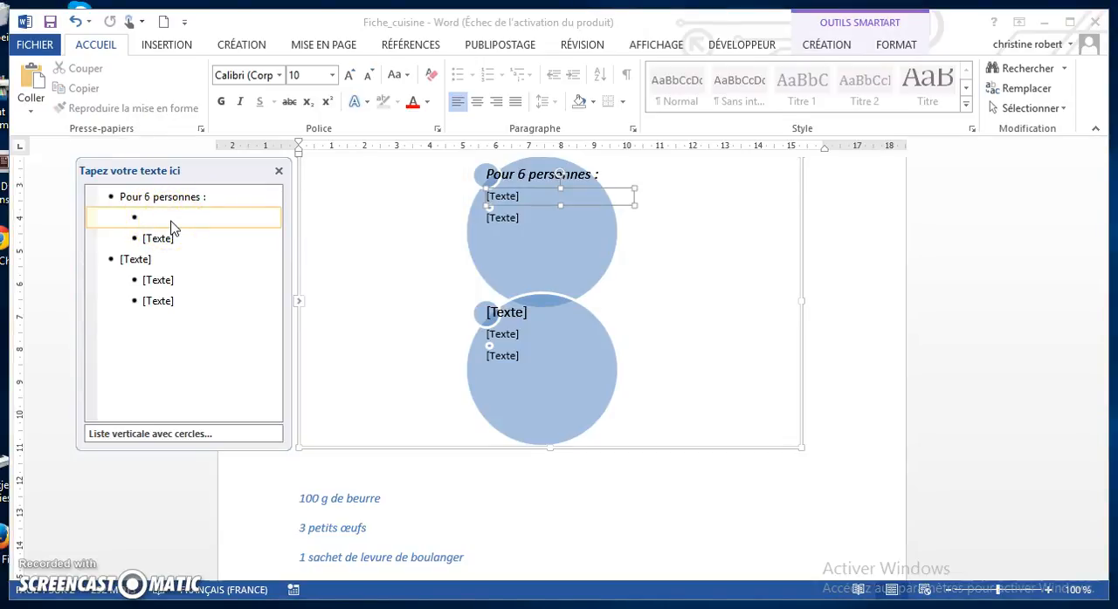
key("ctrl+v")
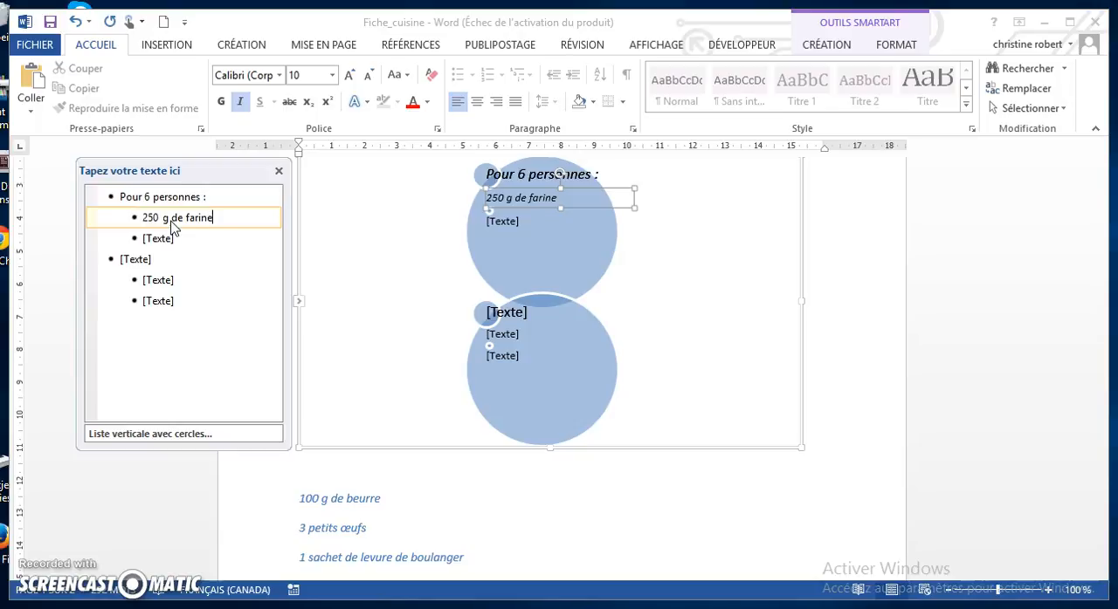
Move the line "100 g de beurre" from the document into the second sub-bullet under "Pour 6 personnes :"
left_click(340, 510)
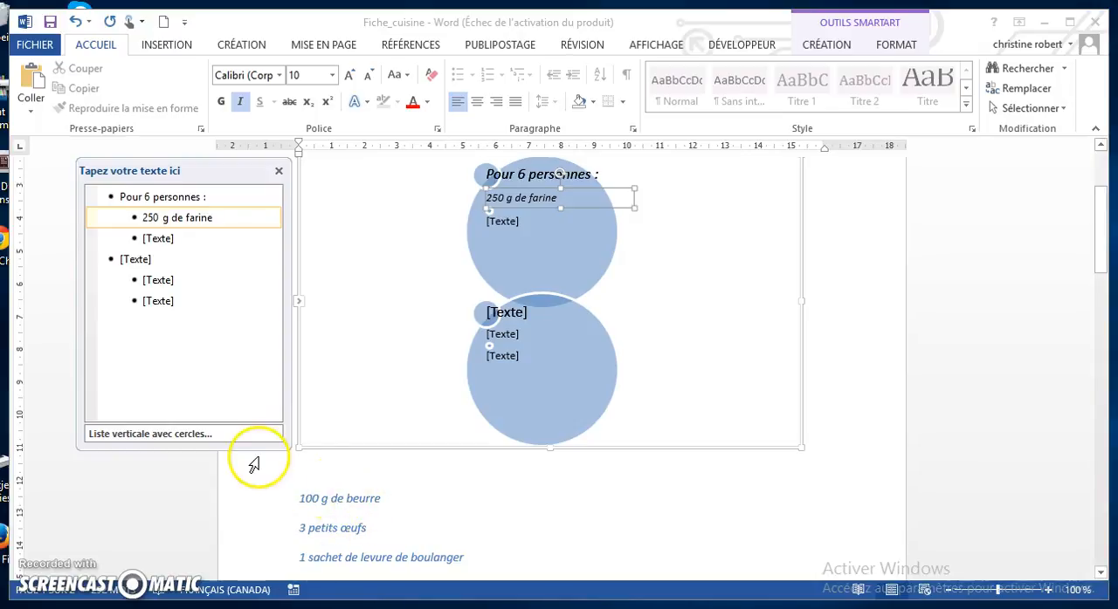
left_click(317, 498)
left_click_drag(300, 498, 378, 500)
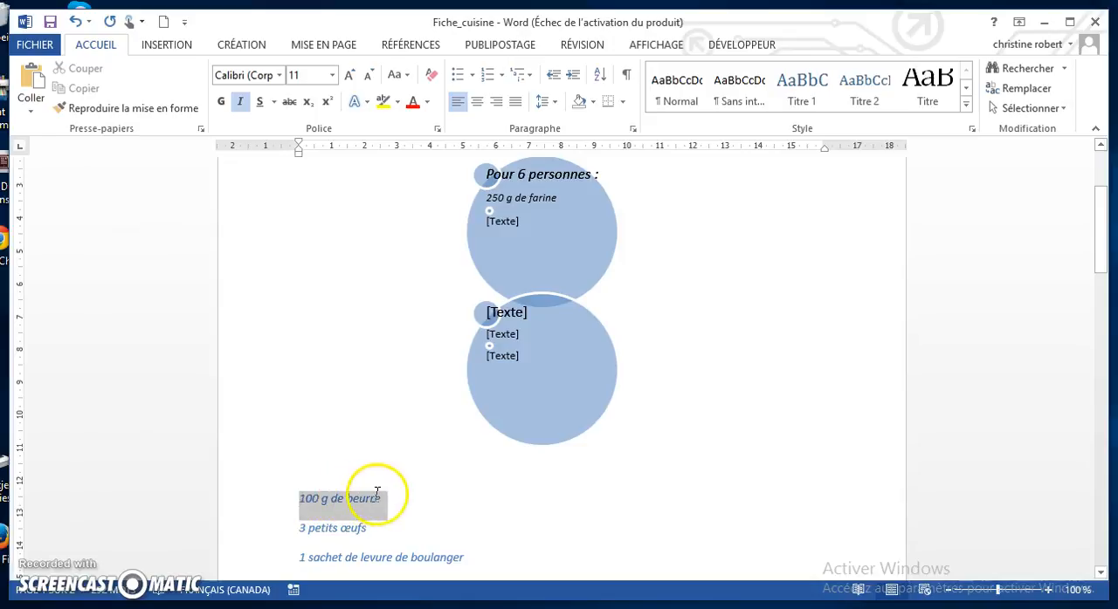
key("ctrl+x")
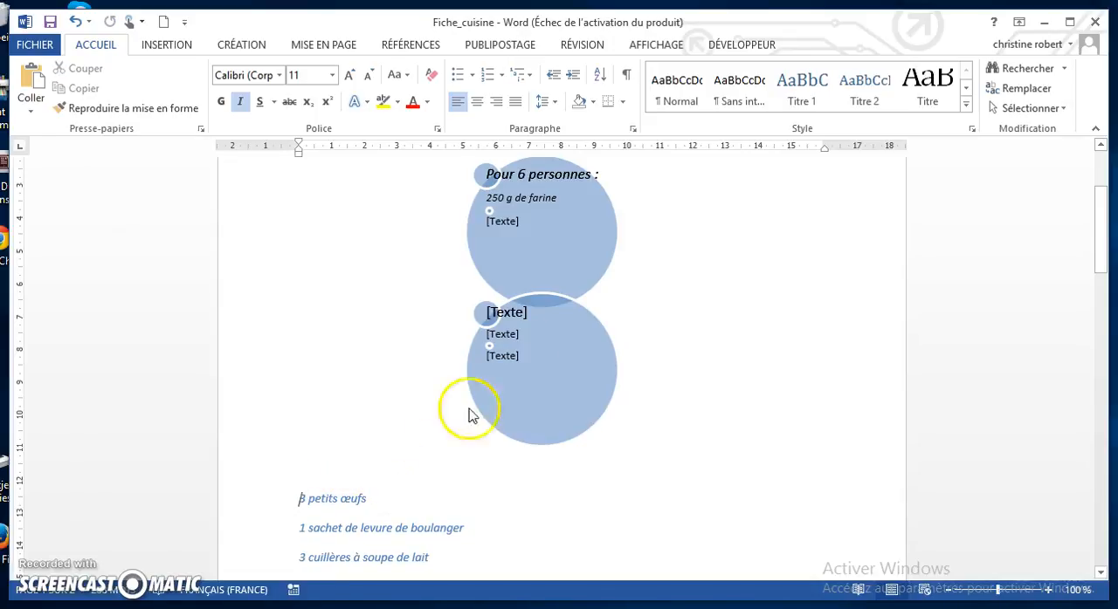
left_click(484, 282)
left_click(167, 238)
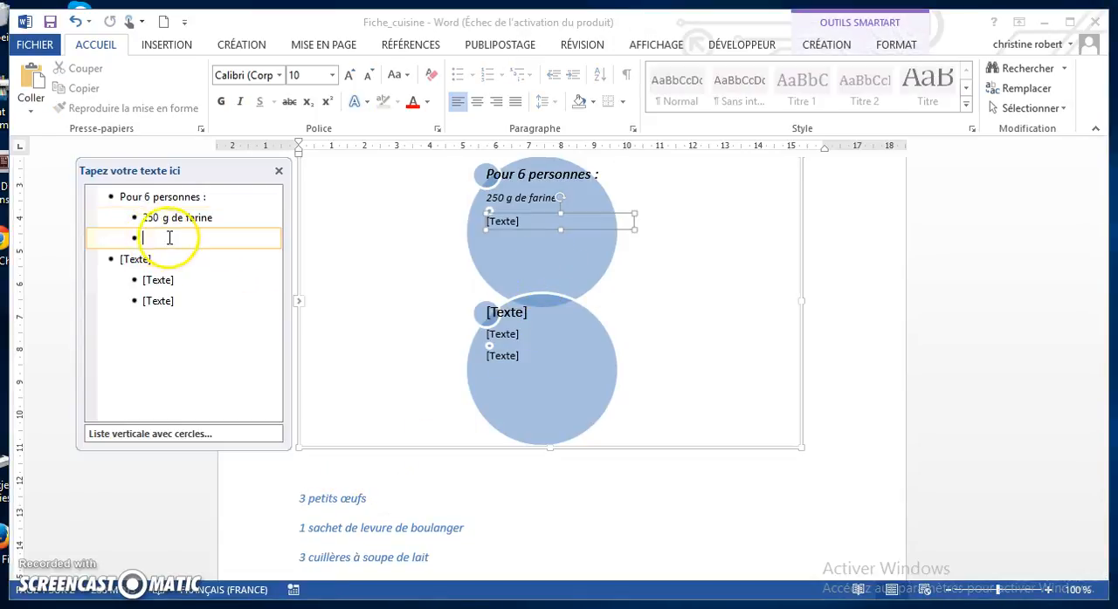
key("ctrl+v")
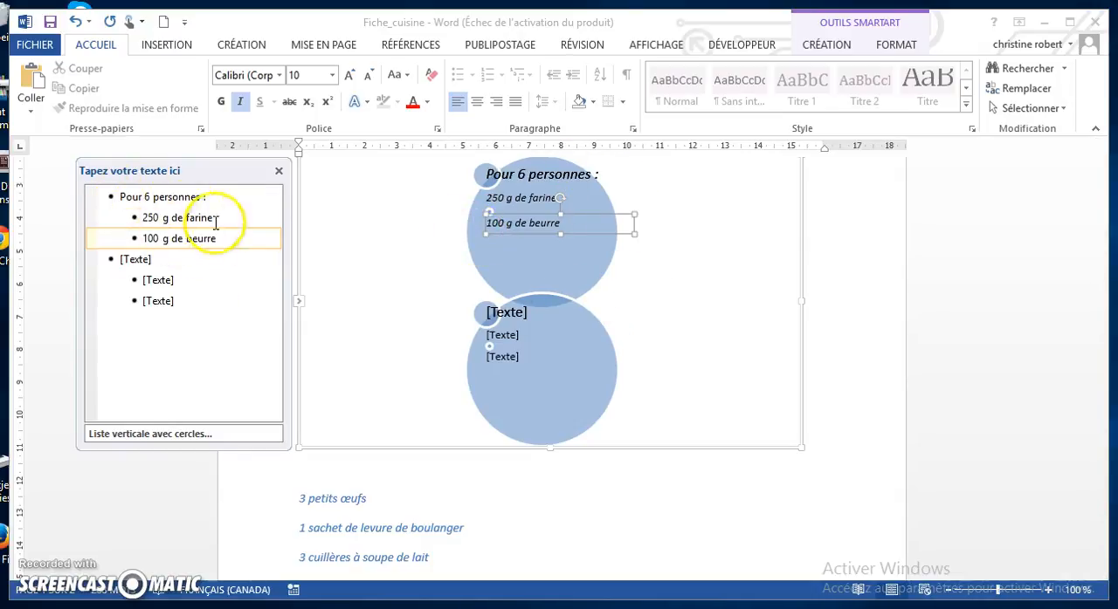
Delete the SmartArt's empty second main bullet along with its two placeholder sub-bullets
left_click(158, 301)
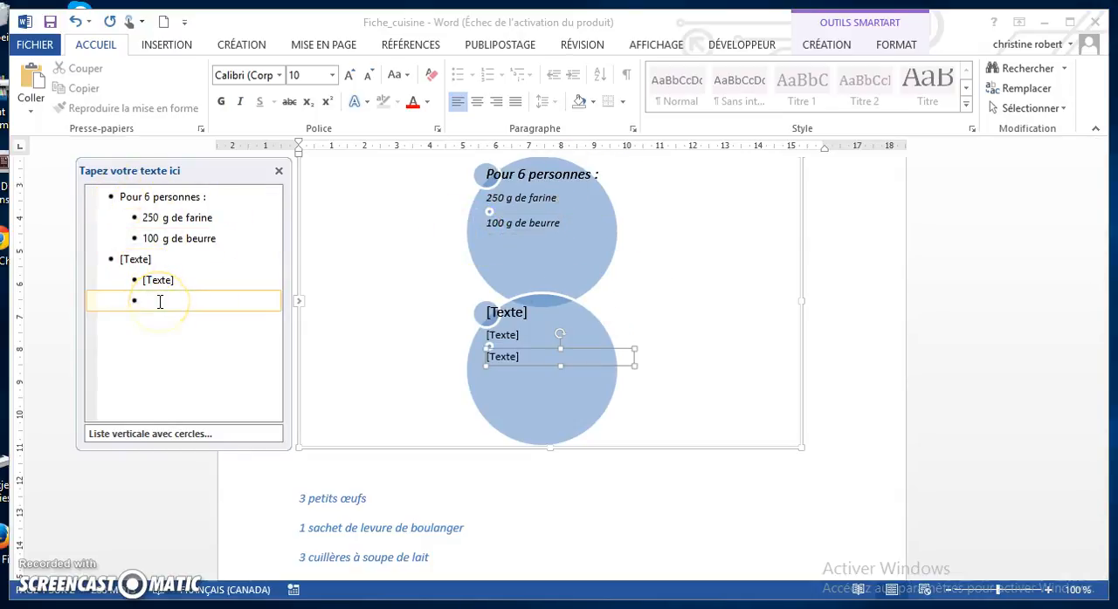
key("BackSpace")
key("BackSpace")
key("BackSpace")
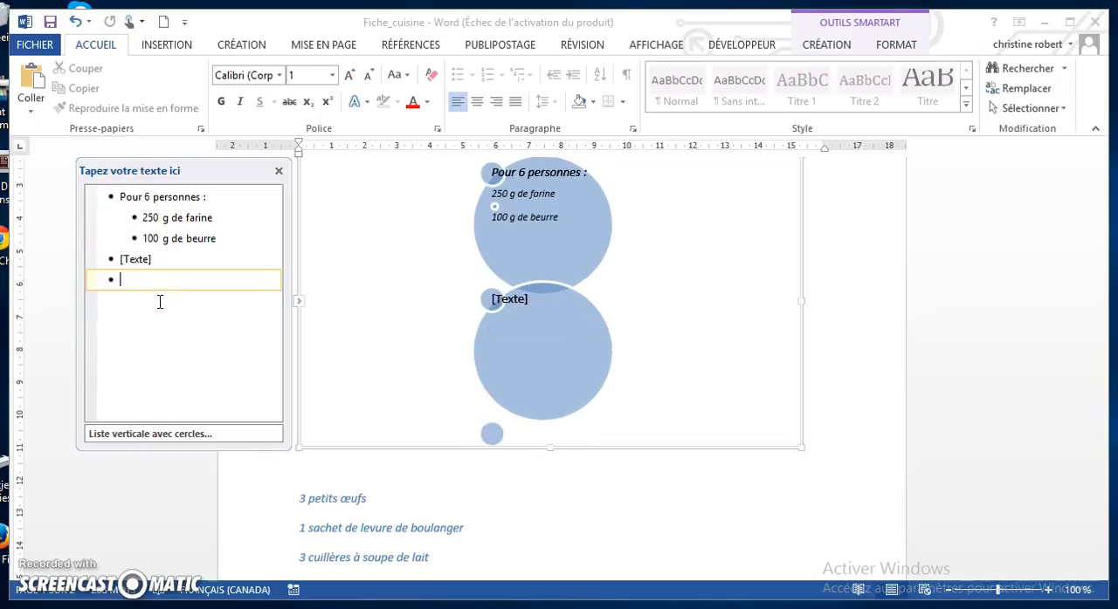
key("BackSpace")
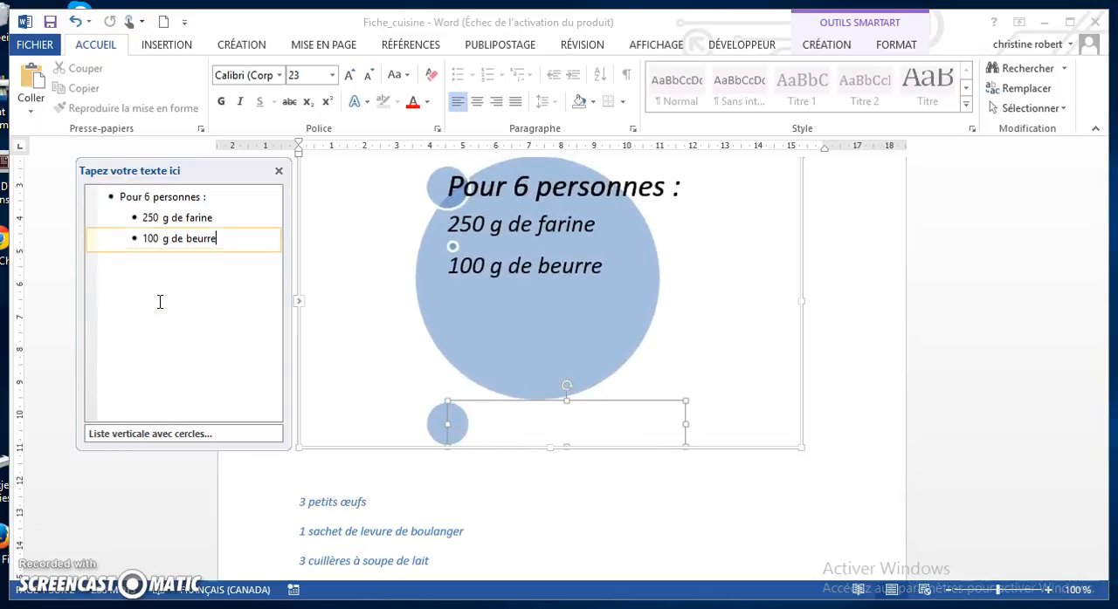
key("BackSpace")
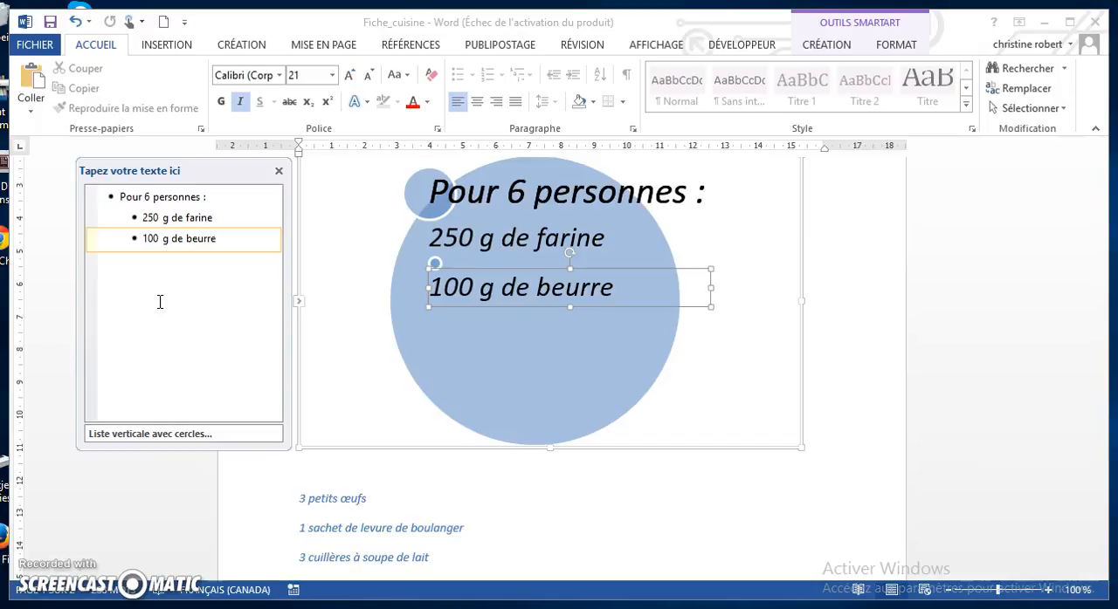
Add six sub-bullets below "100 g de beurre" and move the remaining ingredient lines, "3 petits œufs" through "1 cuillère à café rase de sel", into them
left_click(167, 302)
key("Return")
key("Return")
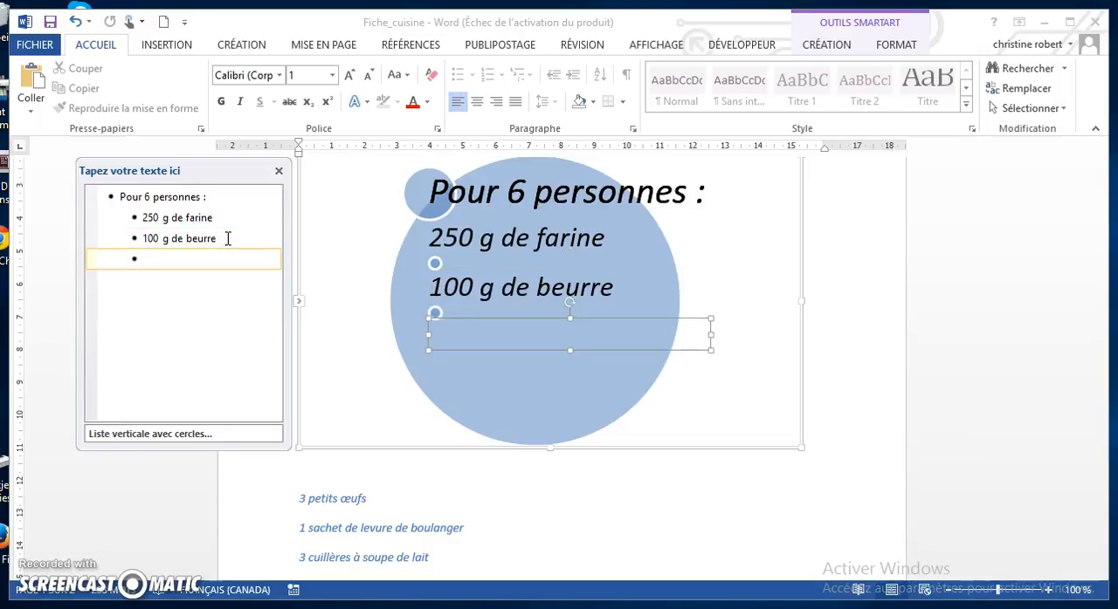
key("Return")
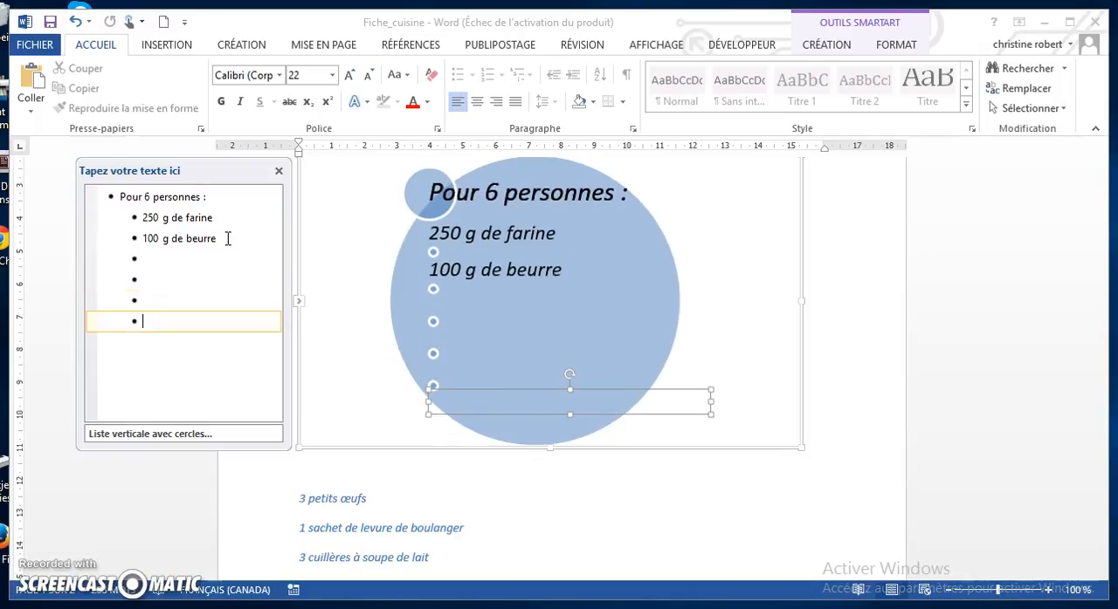
scroll(403, 451, "down", 1)
scroll(403, 451, "down", 2)
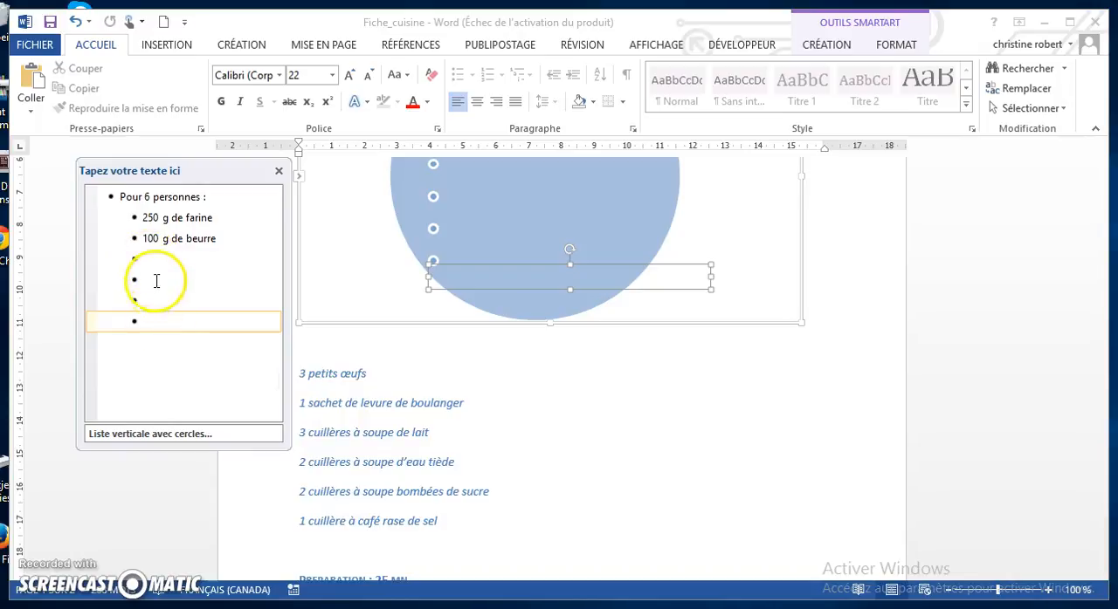
key("Return")
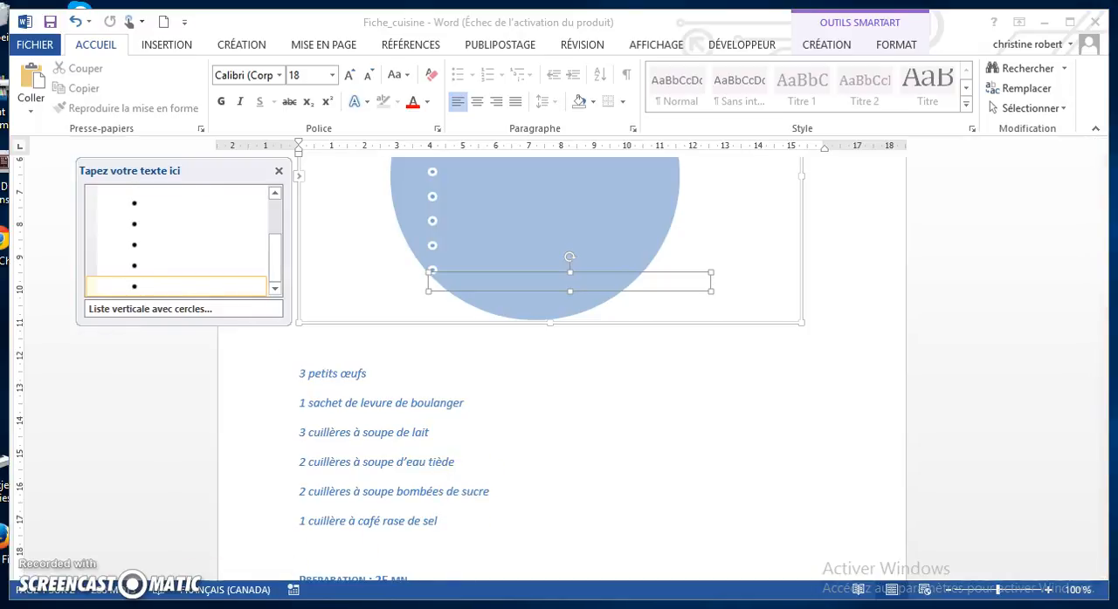
key("ctrl+v")
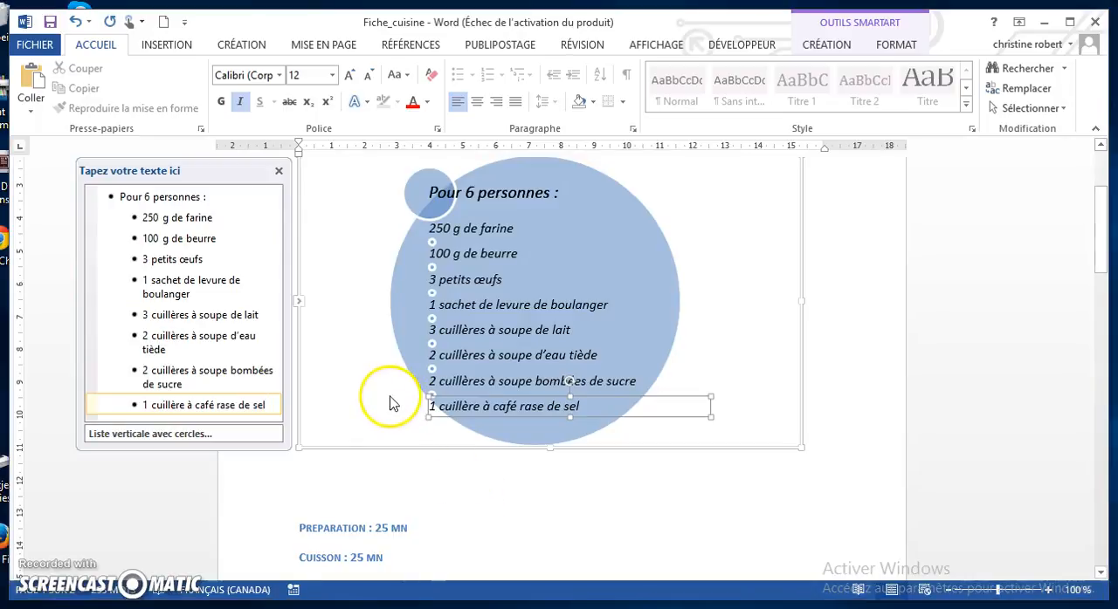
Move the seven small white circles just in front of the ingredient lines from "250 g de farine" to "2 cuillères à soupe bombées de sucre"
left_click(409, 375)
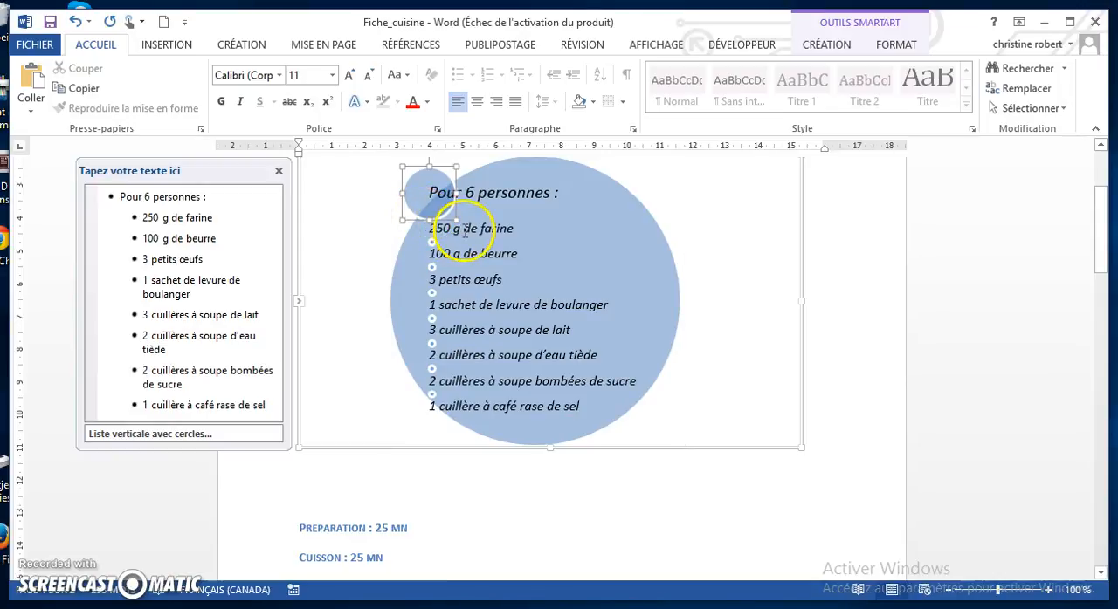
left_click(463, 228)
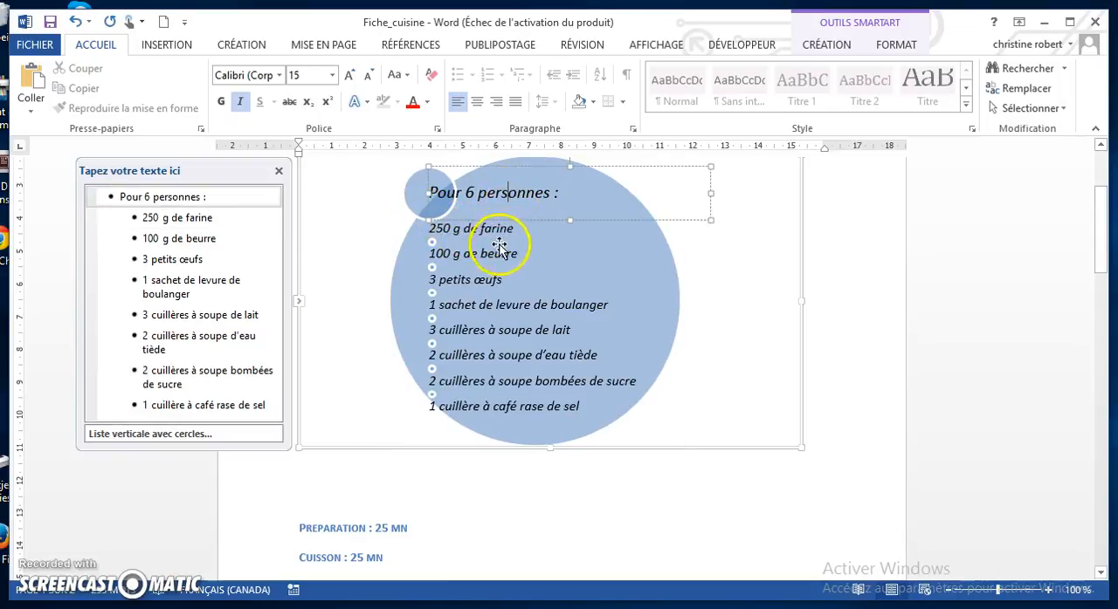
left_click(502, 253)
left_click(429, 260)
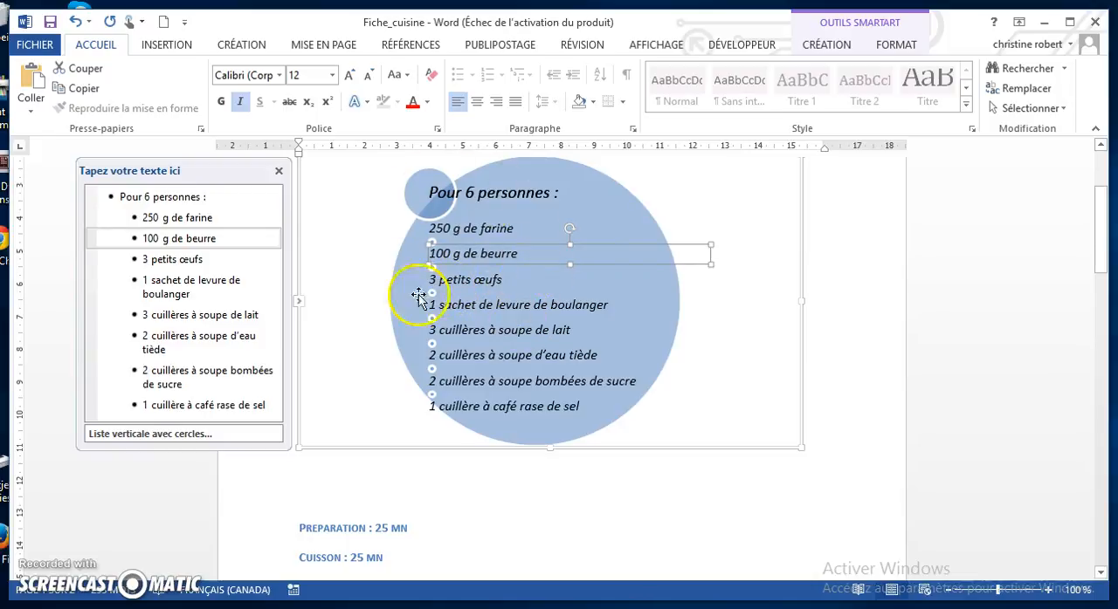
left_click(433, 245)
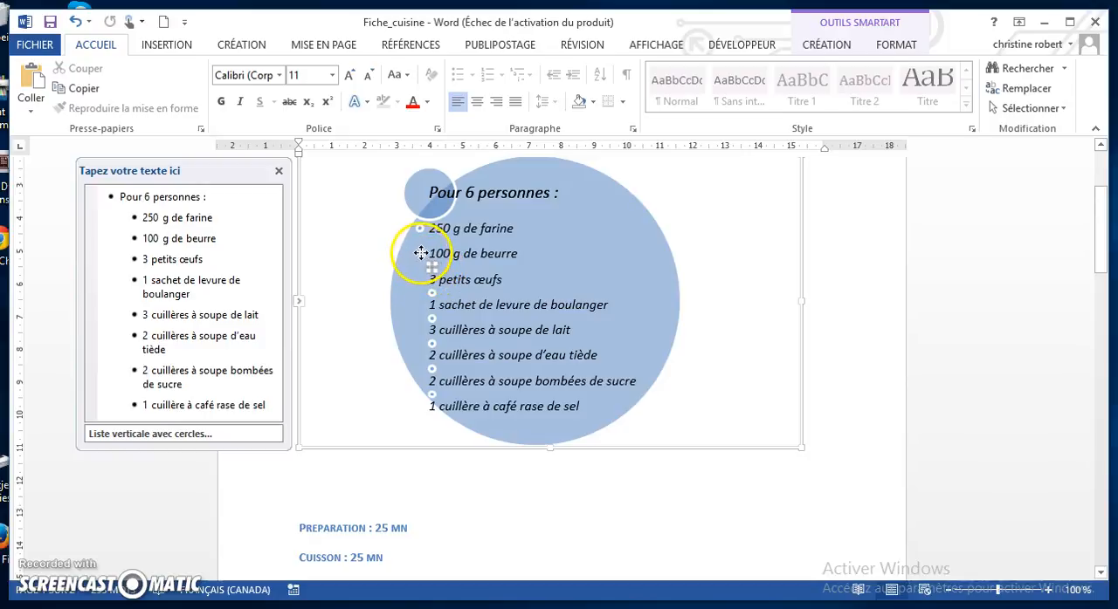
left_click_drag(420, 254, 419, 253)
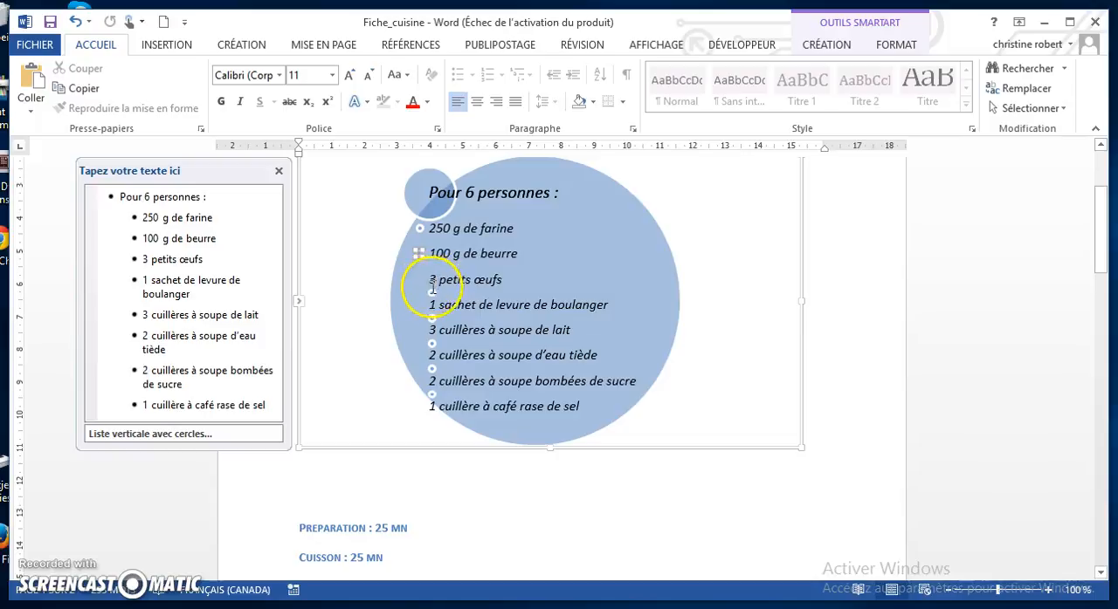
left_click_drag(417, 281, 417, 280)
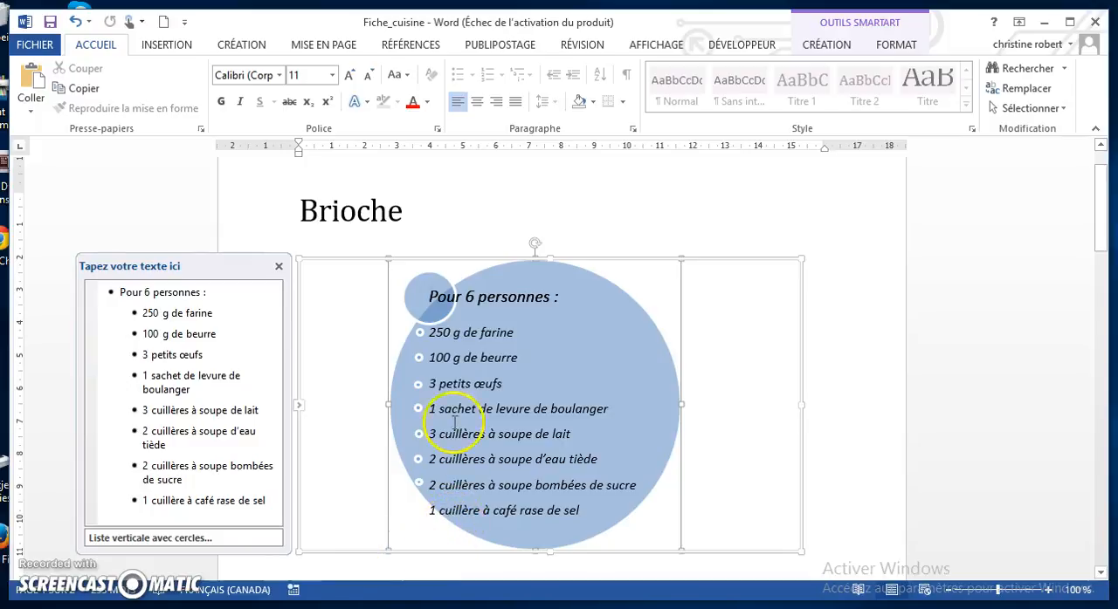
Copy the small circle beside "2 cuillères à soupe d'eau tiède" and paste the duplicate into the SmartArt
left_click(417, 458)
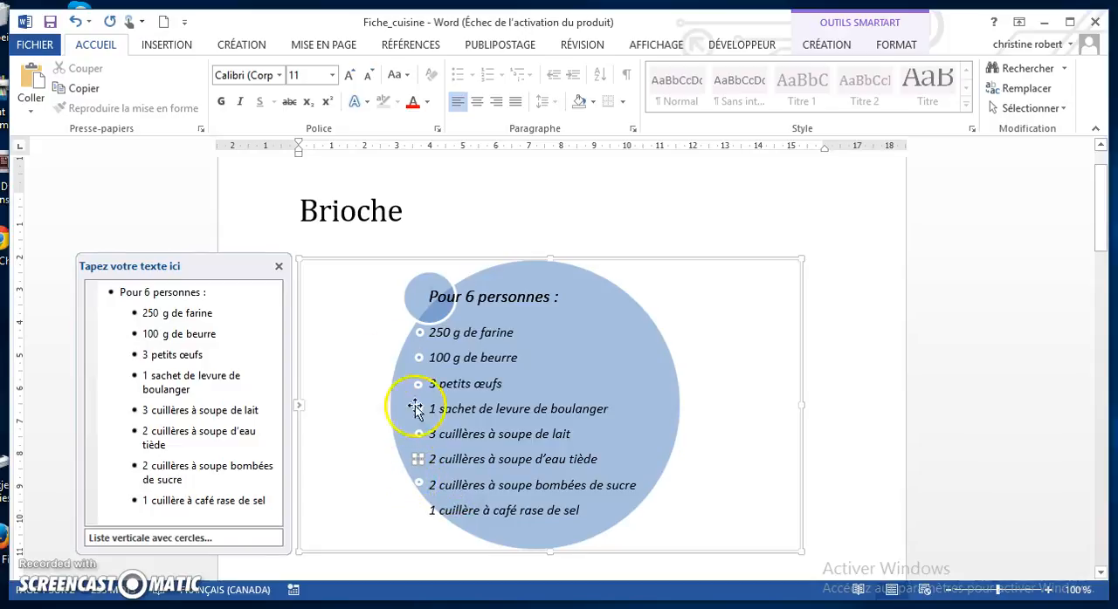
left_click(724, 401)
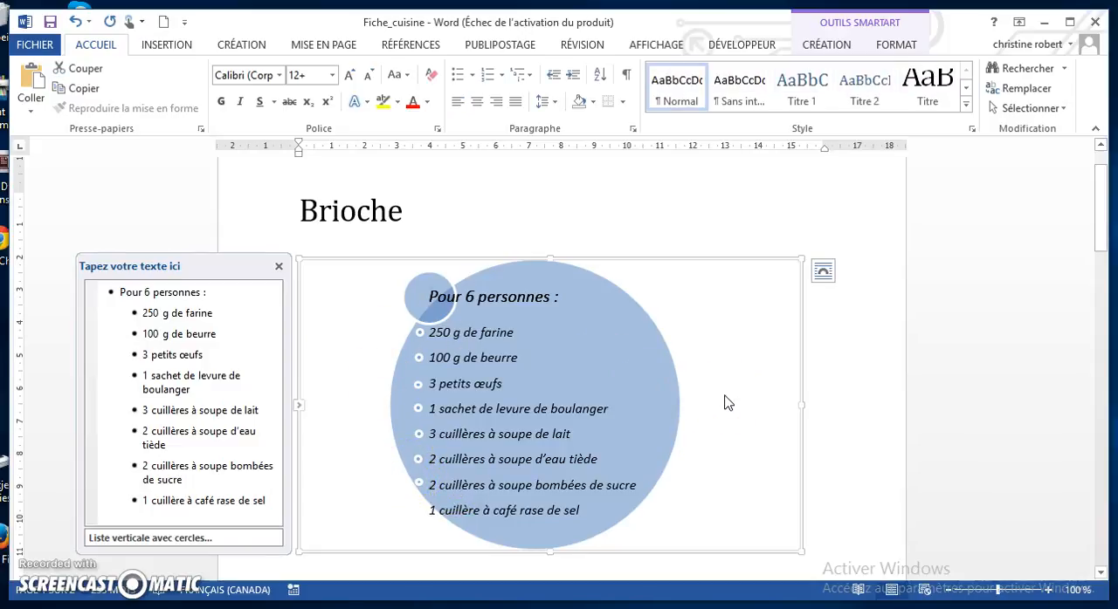
key("ctrl+v")
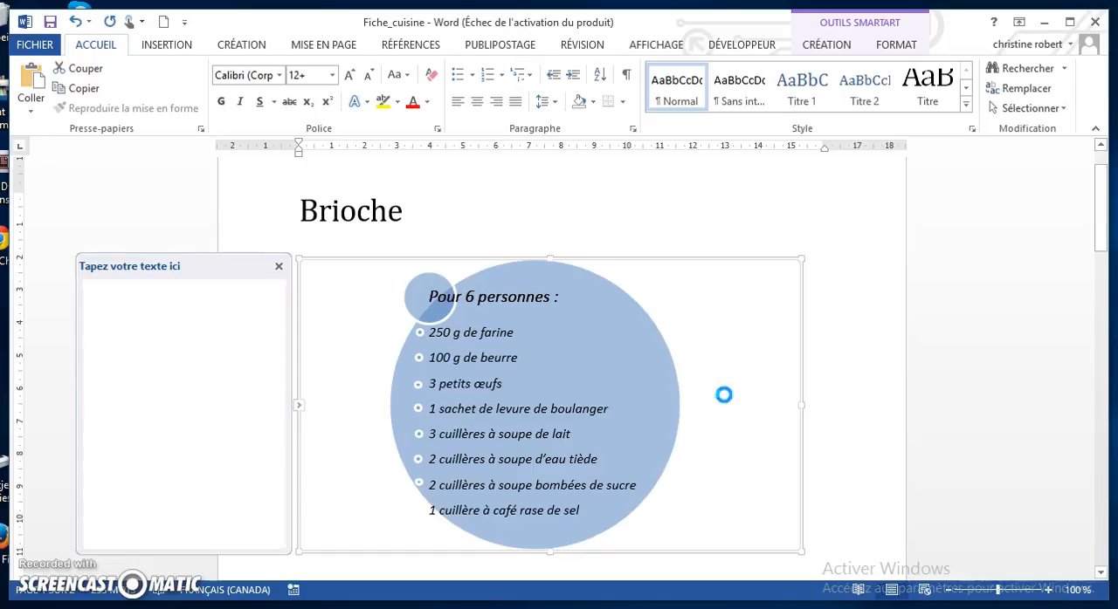